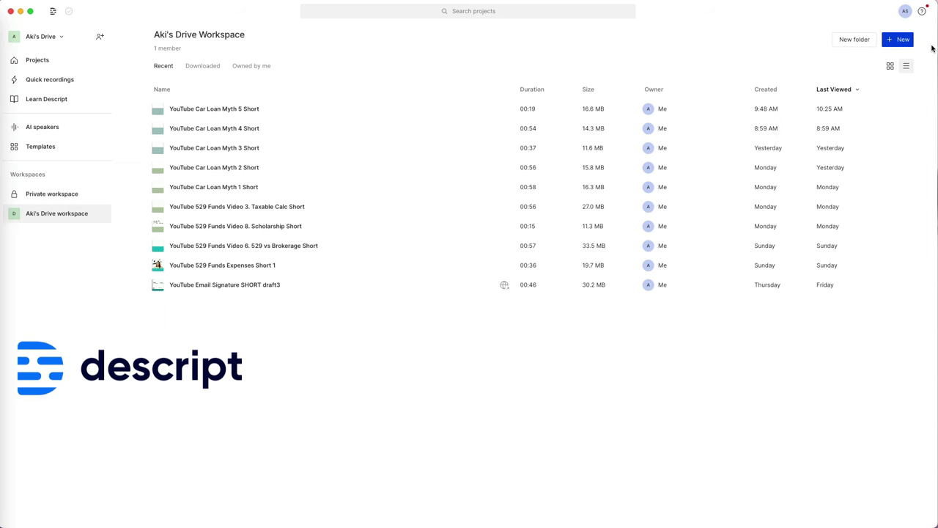
# Start a new video project and browse for a media file to import
pyautogui.click(900, 41)
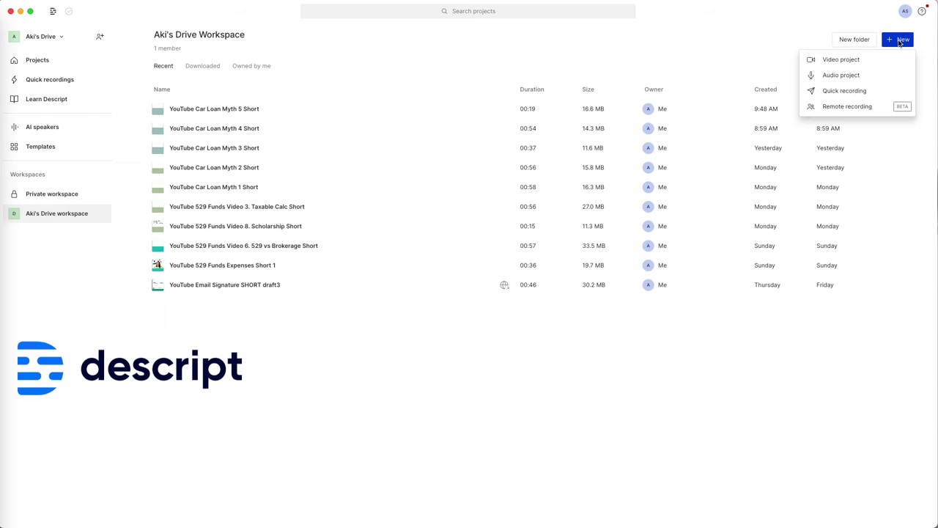
pyautogui.click(839, 66)
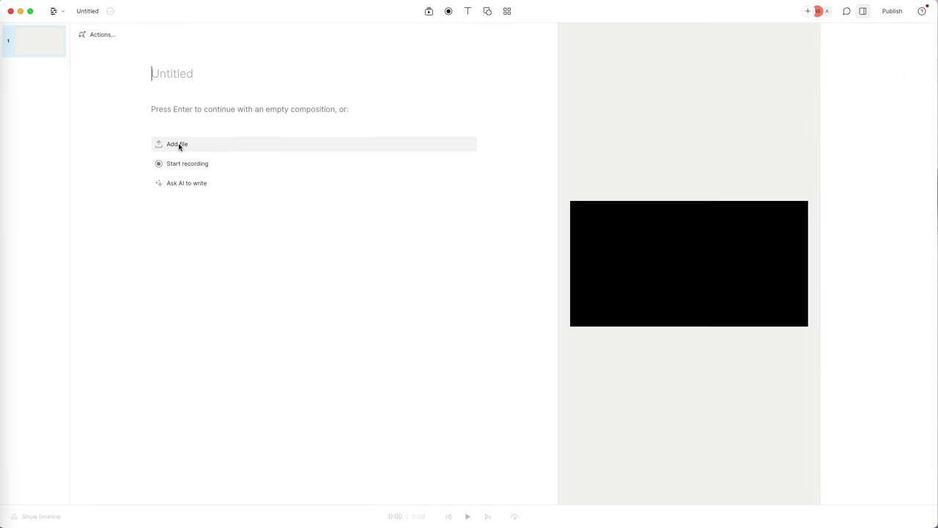
pyautogui.click(174, 144)
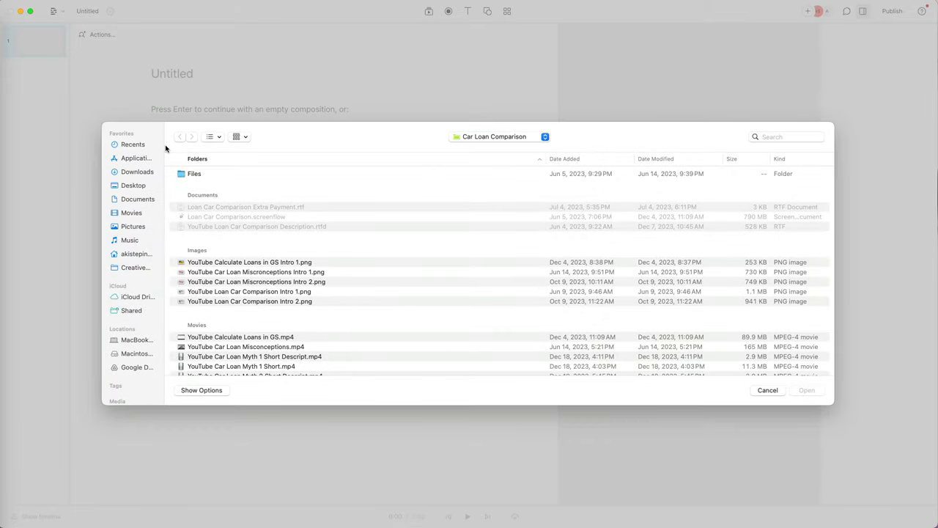
pyautogui.scroll(-5, 242, 307)
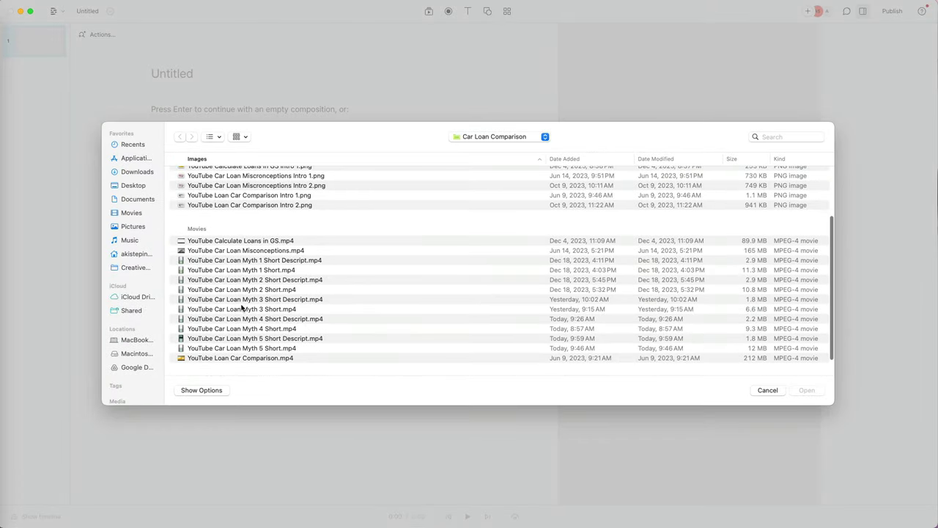
# Add YouTube Car Loan Myth 4 Short.mp4 and enter the speaker's name for transcription
pyautogui.doubleClick(245, 331)
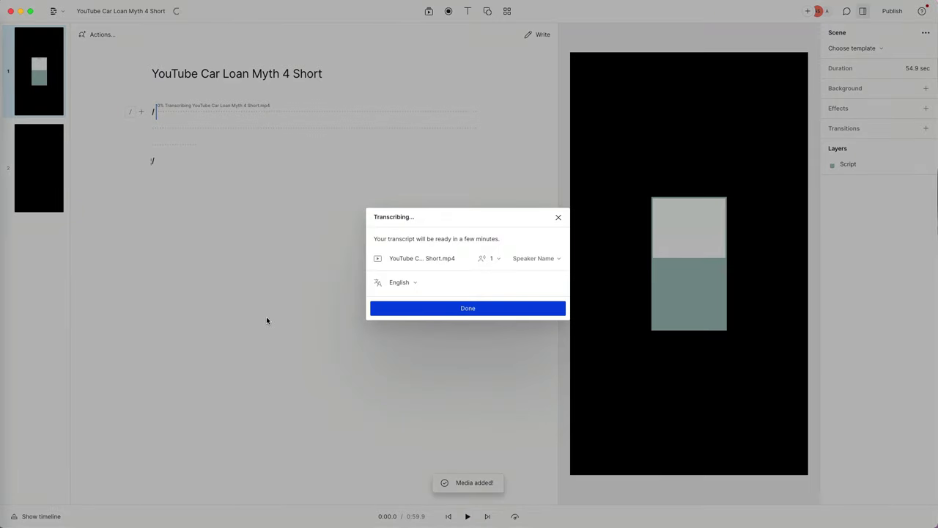
pyautogui.click(557, 258)
pyautogui.write('Aki')
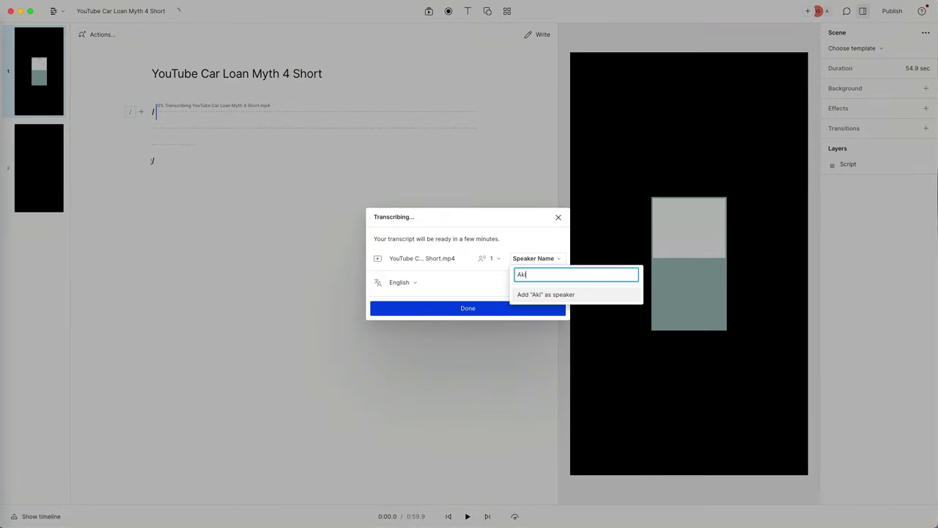
pyautogui.press('Return')
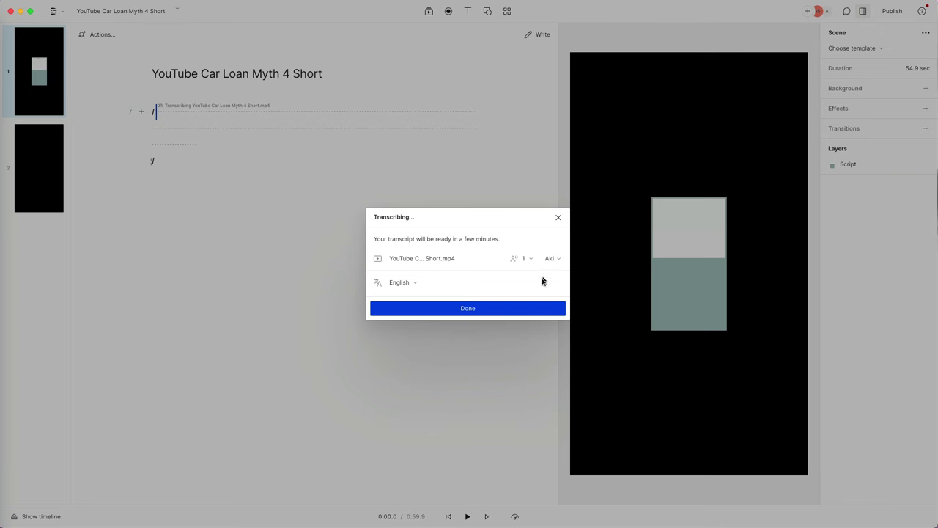
# Close the transcription settings and set the video's position to Fill canvas
pyautogui.click(485, 309)
pyautogui.click(666, 237)
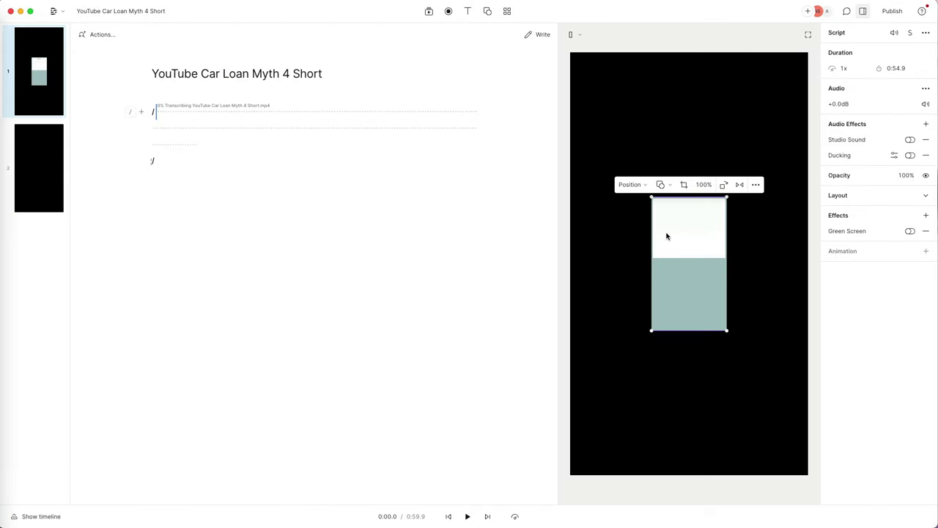
pyautogui.click(647, 185)
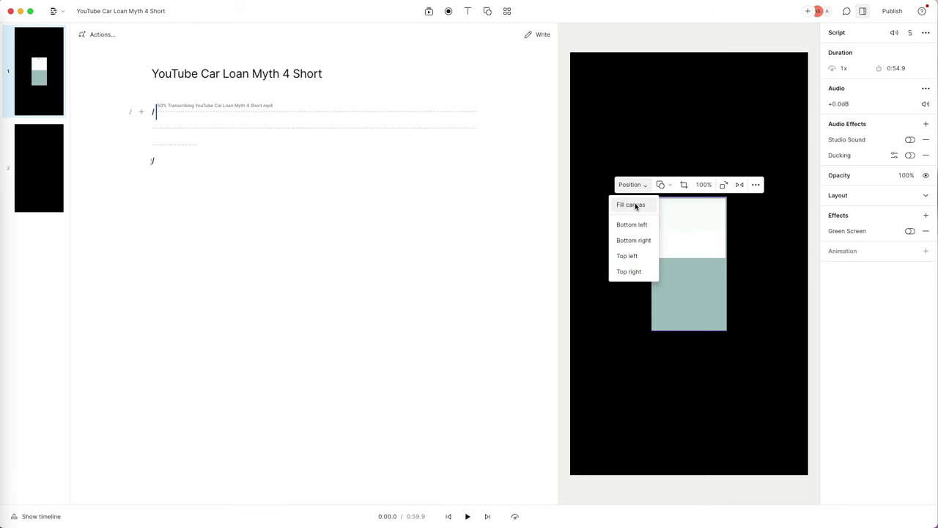
pyautogui.click(636, 205)
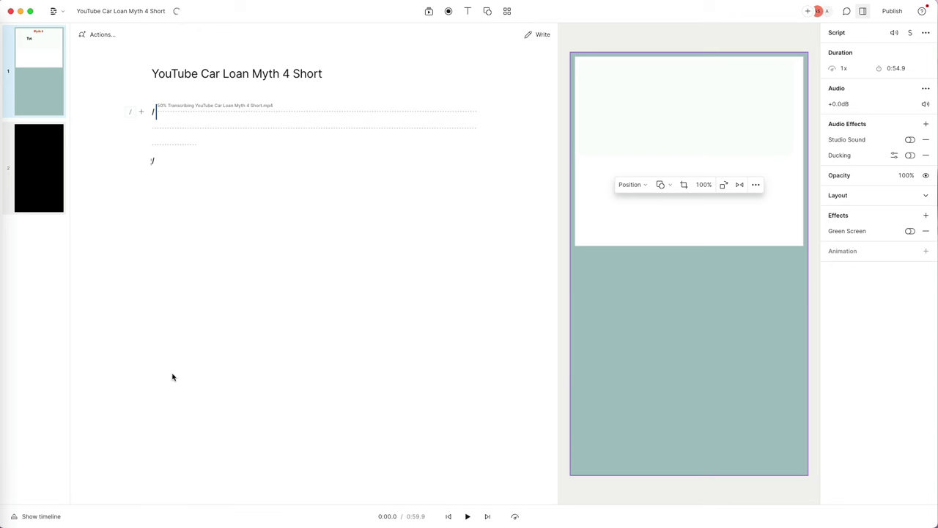
# Show the timeline and delete the empty second scene after the script
pyautogui.click(41, 516)
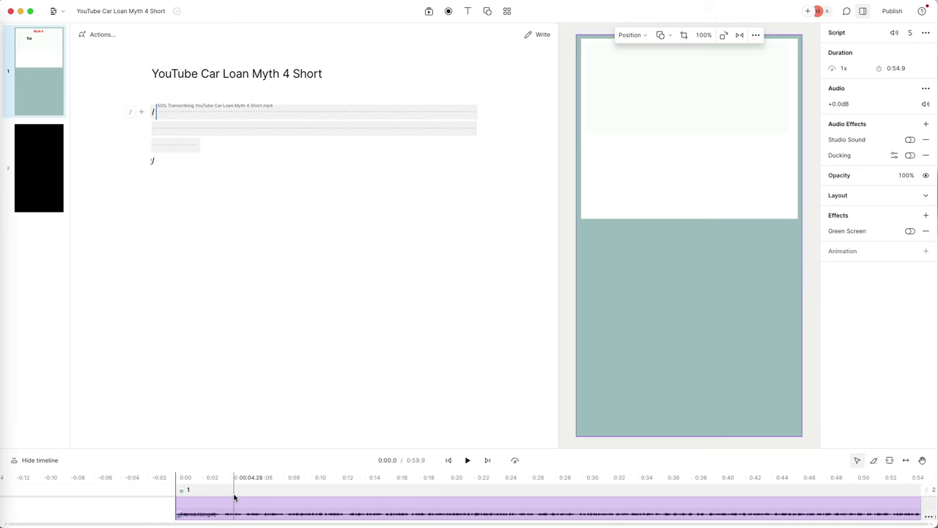
pyautogui.click(168, 161)
pyautogui.press('BackSpace')
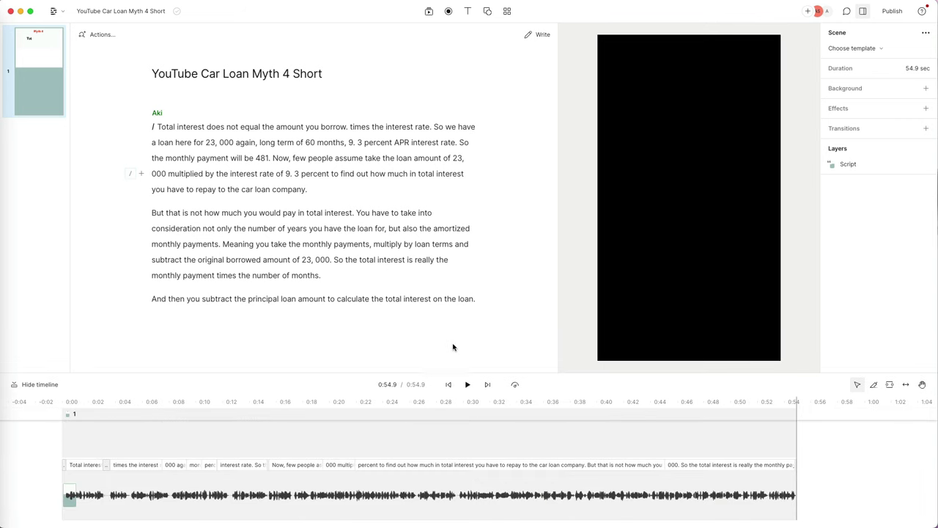
# Play the first few seconds from the start, then place the cursor at the script's end
pyautogui.click(449, 385)
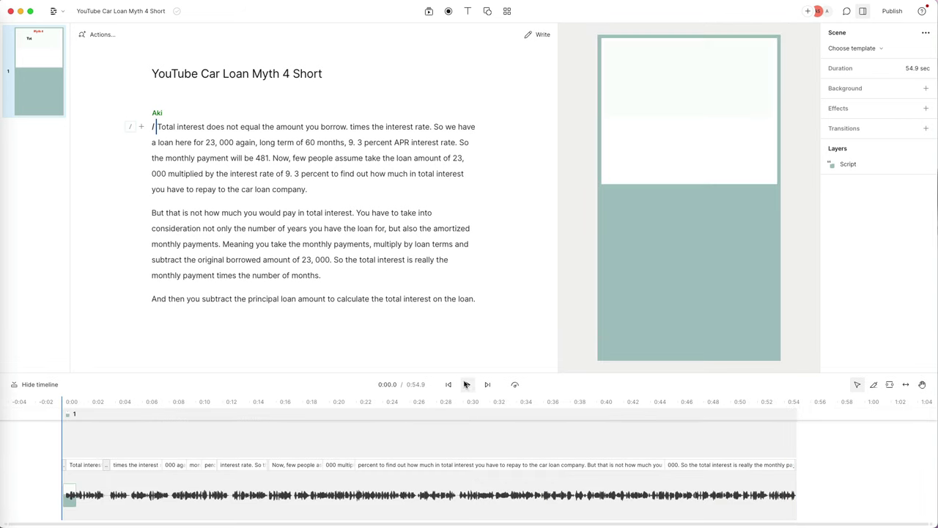
pyautogui.click(467, 384)
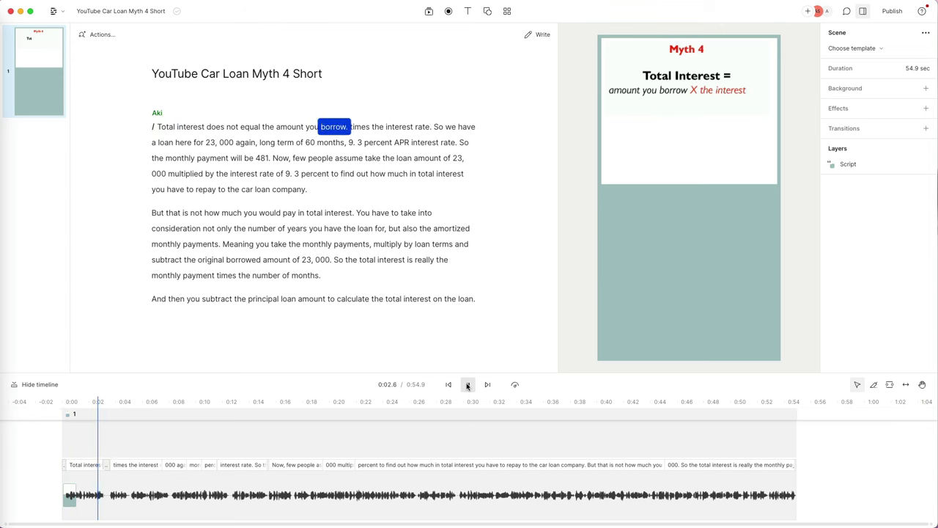
pyautogui.click(468, 385)
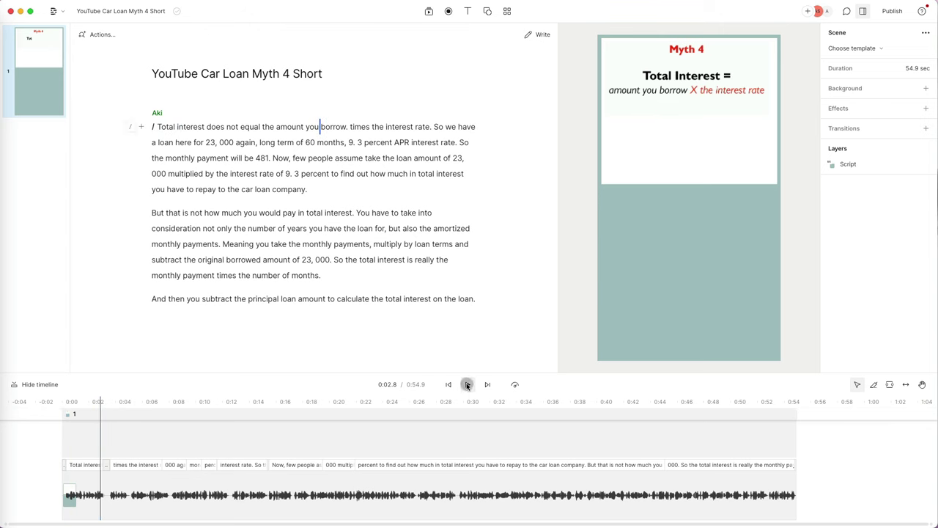
pyautogui.click(463, 302)
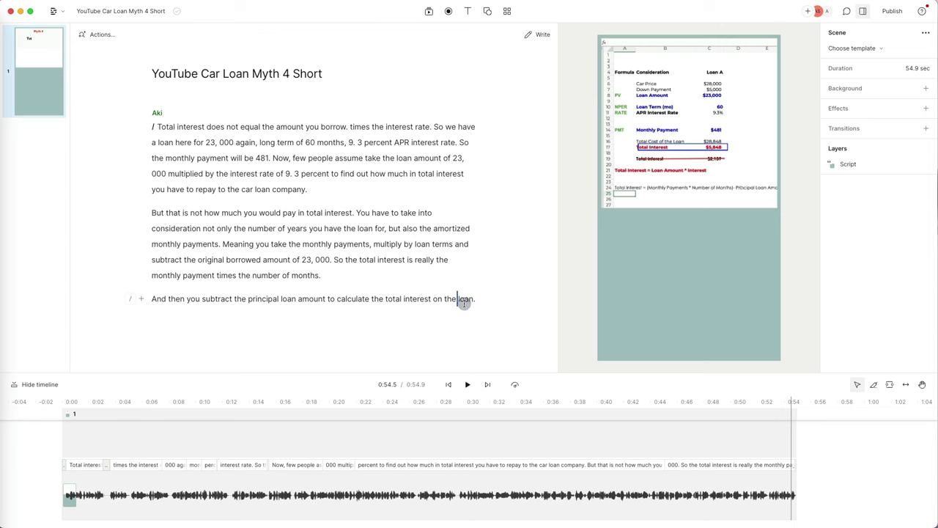
# Select the whole script and add Captions from the Text tool
pyautogui.press('super+a')
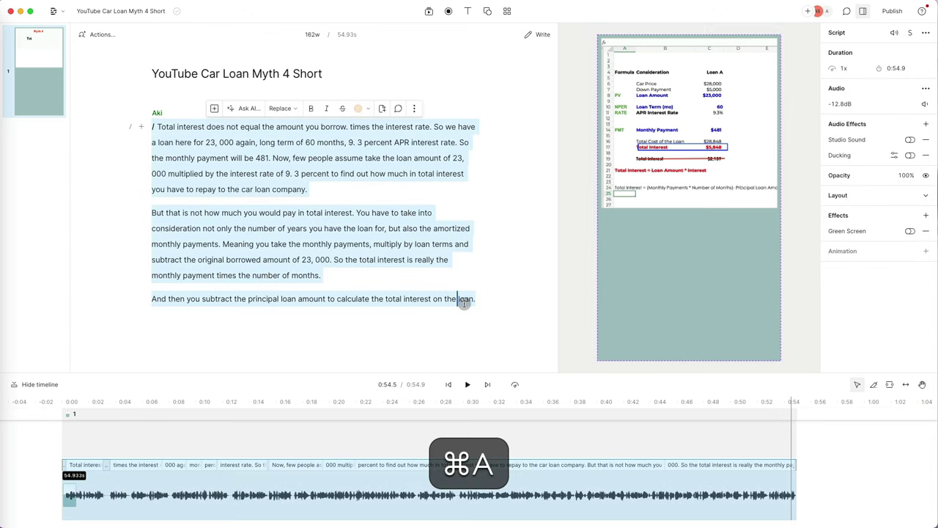
pyautogui.click(468, 12)
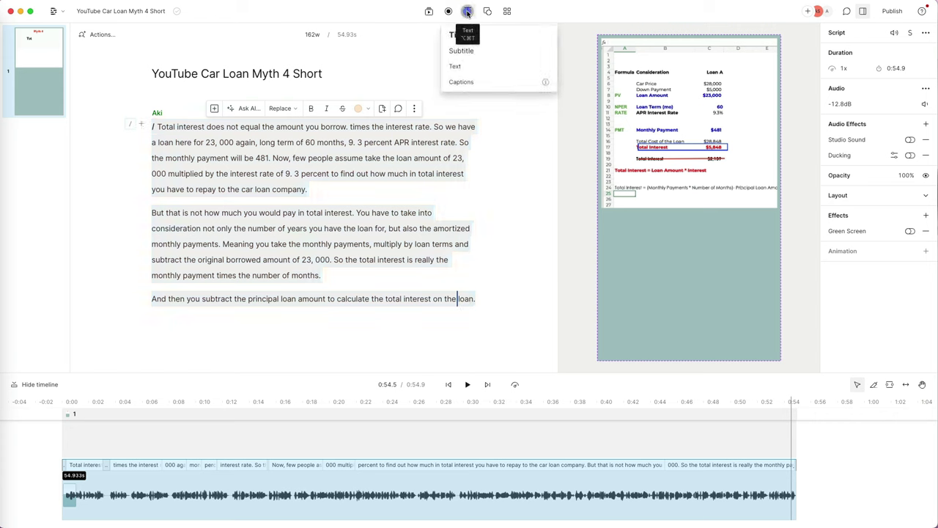
pyautogui.click(462, 82)
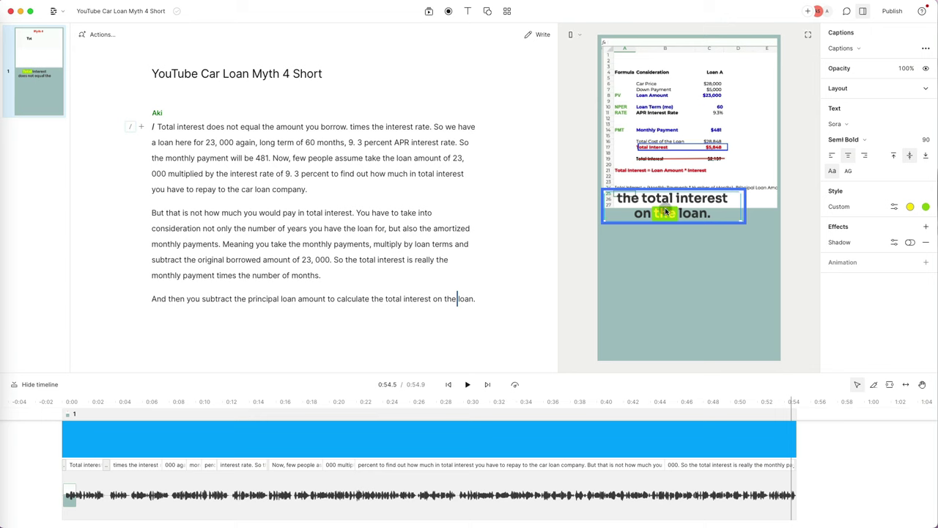
# Move the captions down below the spreadsheet and bring up the caption Style settings
pyautogui.moveTo(665, 211); pyautogui.dragTo(664, 233)
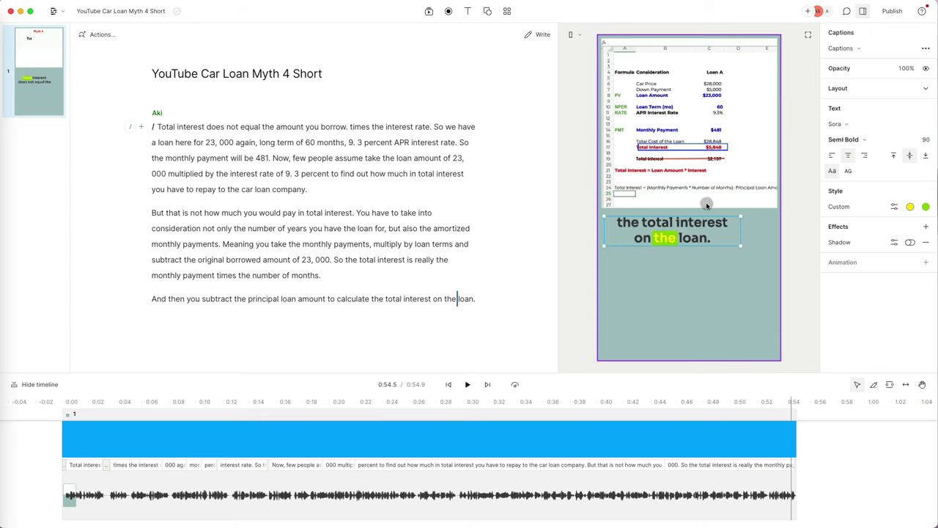
pyautogui.click(857, 49)
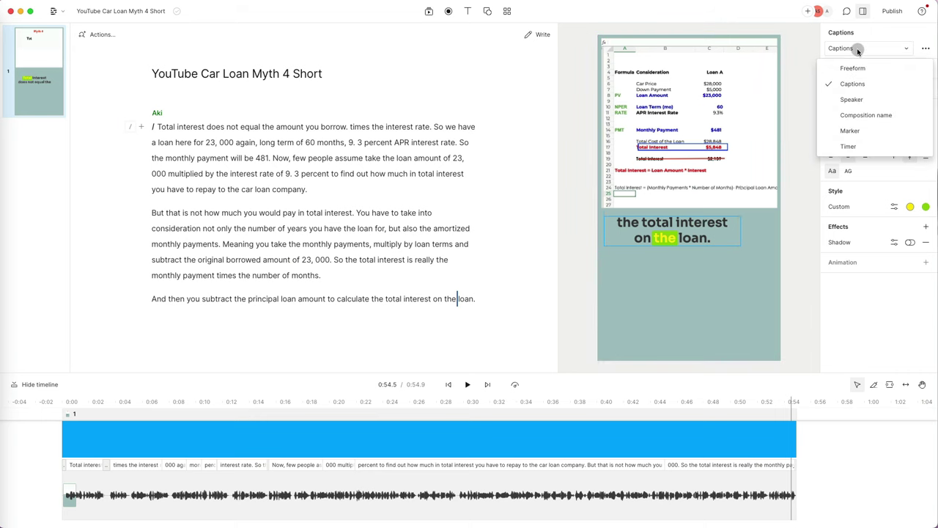
pyautogui.click(857, 49)
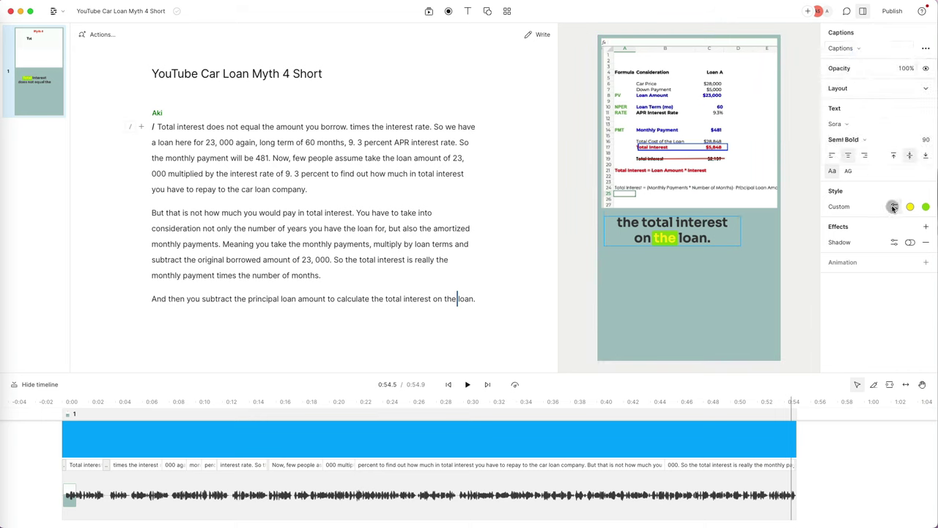
pyautogui.click(893, 207)
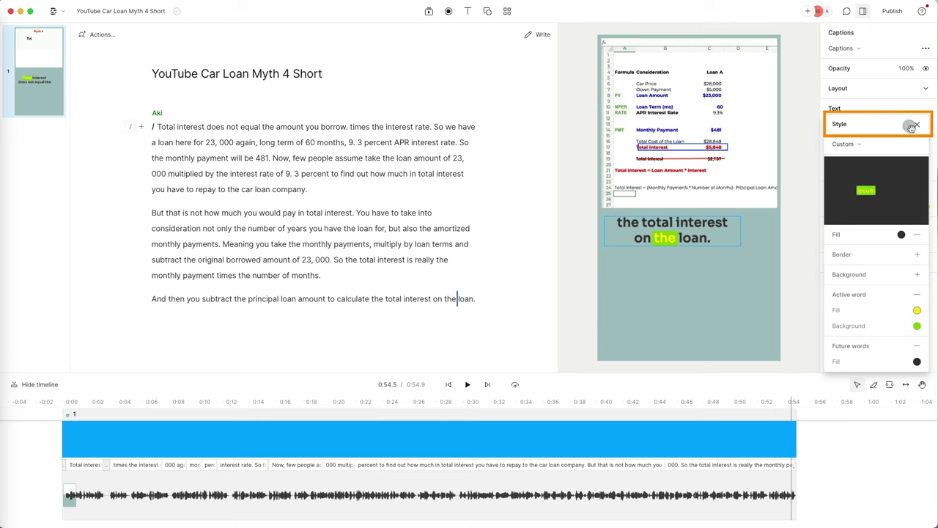
# Preview the Karaoke, Classic and Clean caption presets, settling on Karaoke
pyautogui.click(856, 144)
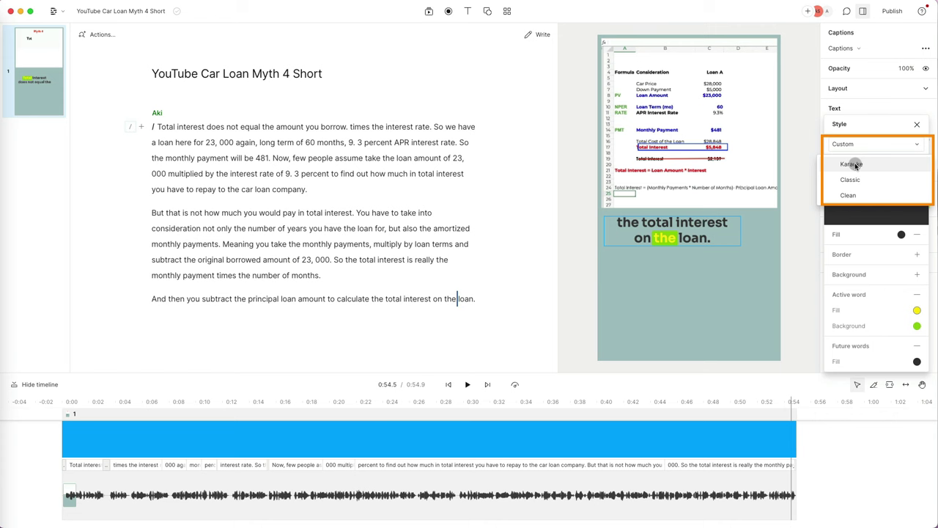
pyautogui.click(851, 165)
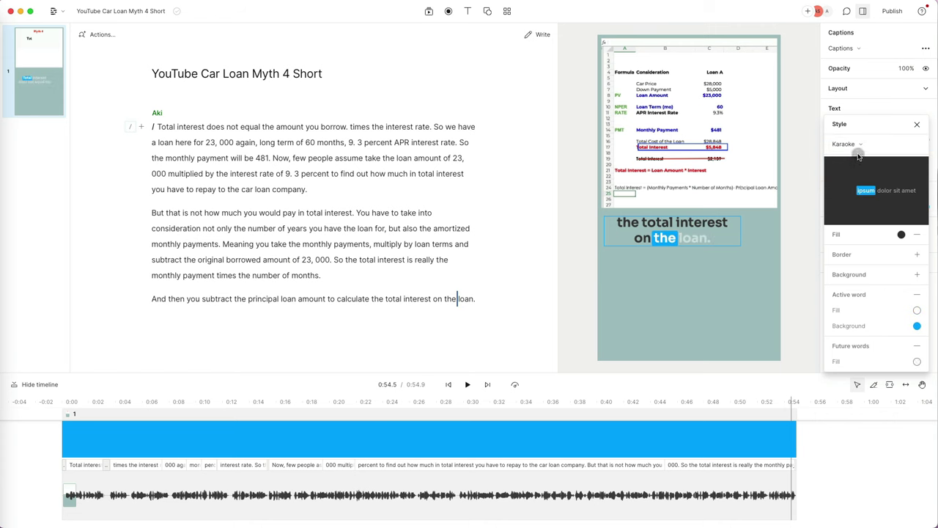
pyautogui.click(860, 145)
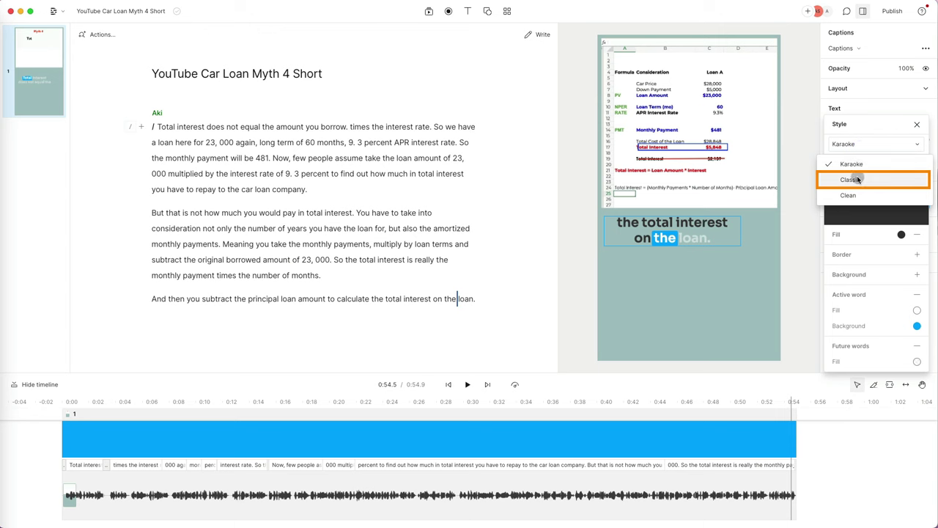
pyautogui.click(850, 180)
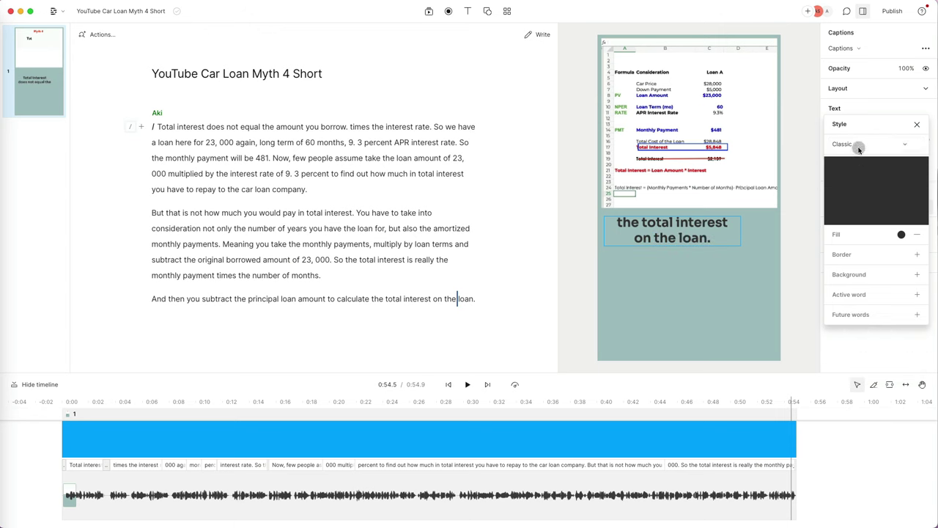
pyautogui.click(858, 146)
pyautogui.click(850, 209)
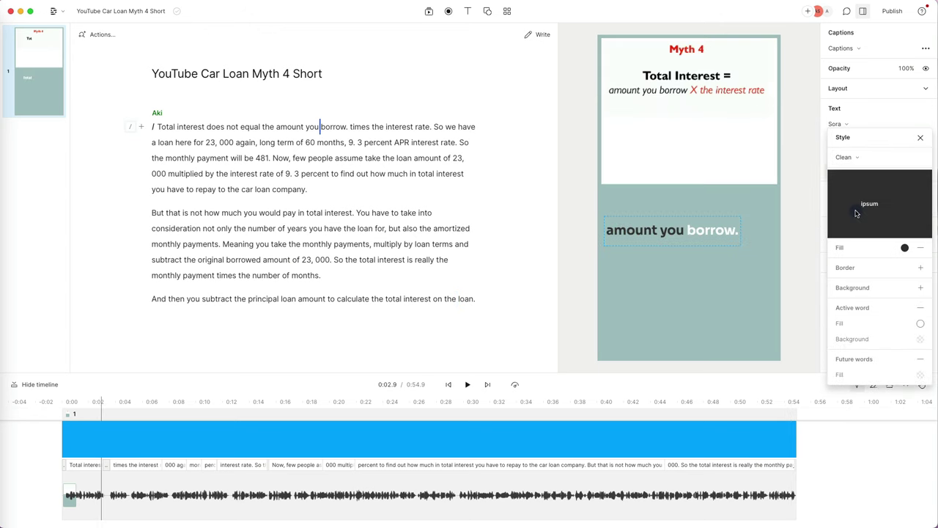
pyautogui.press('space')
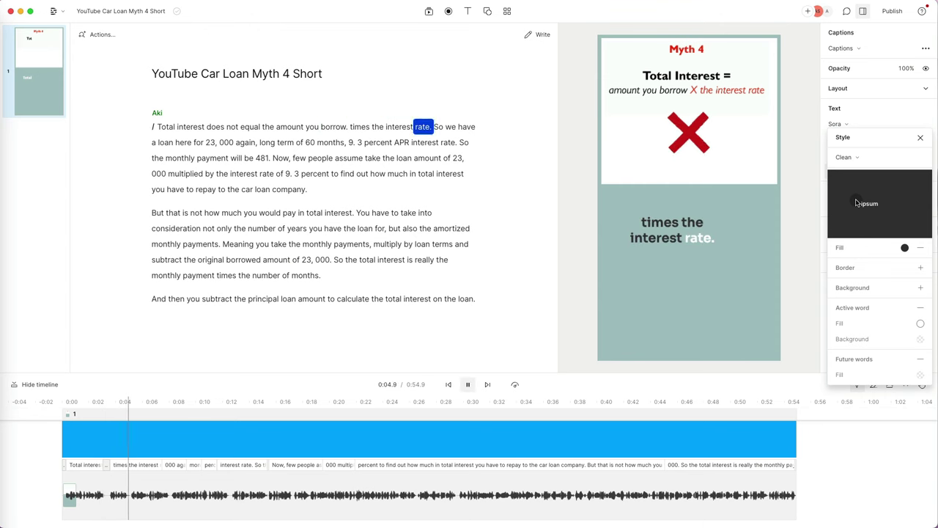
pyautogui.click(850, 157)
pyautogui.click(855, 180)
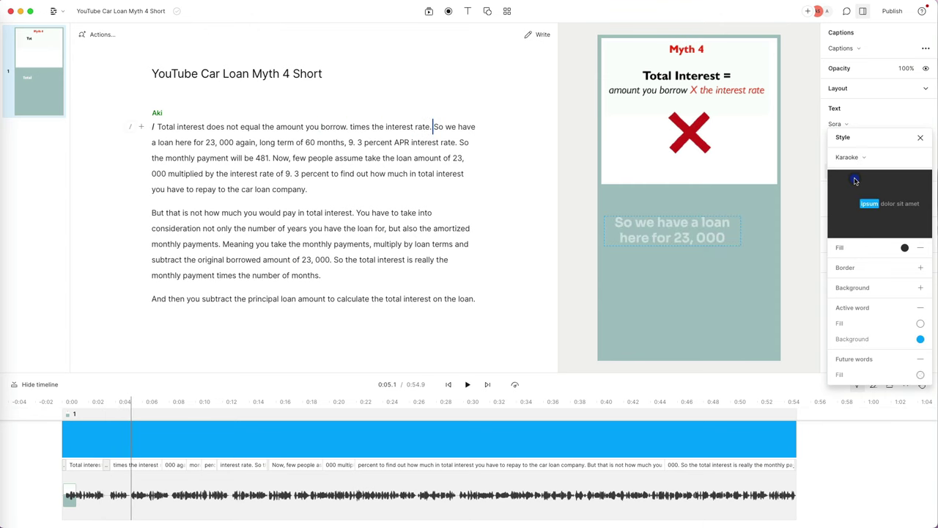
pyautogui.press('space')
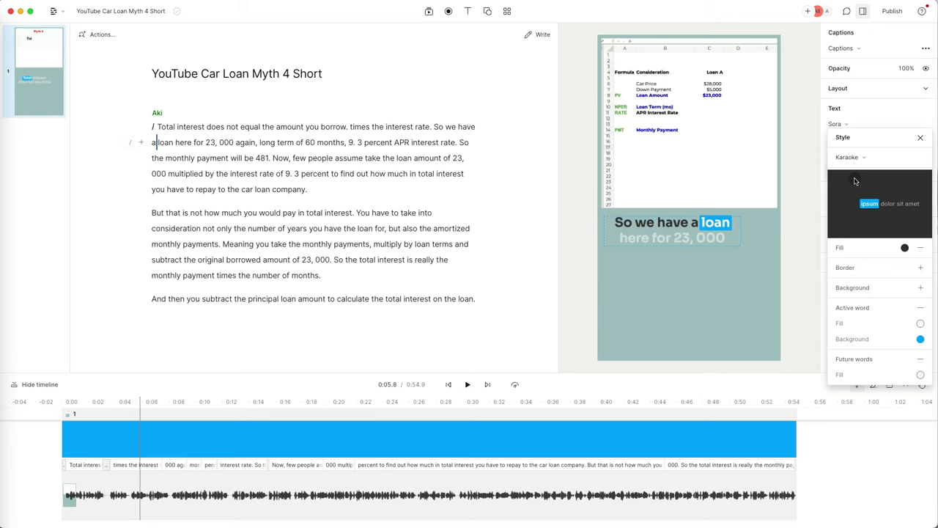
# Set the upcoming (future) words fill to dark grey
pyautogui.click(904, 248)
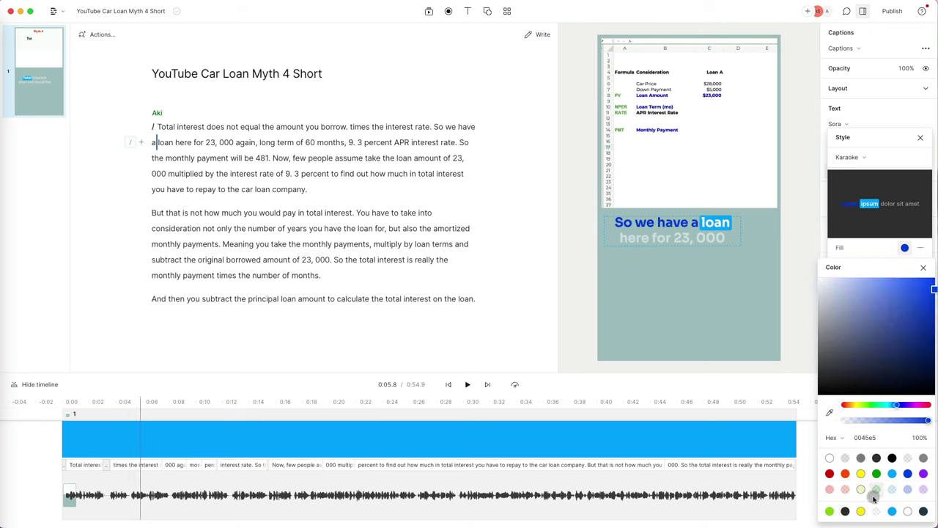
pyautogui.click(922, 268)
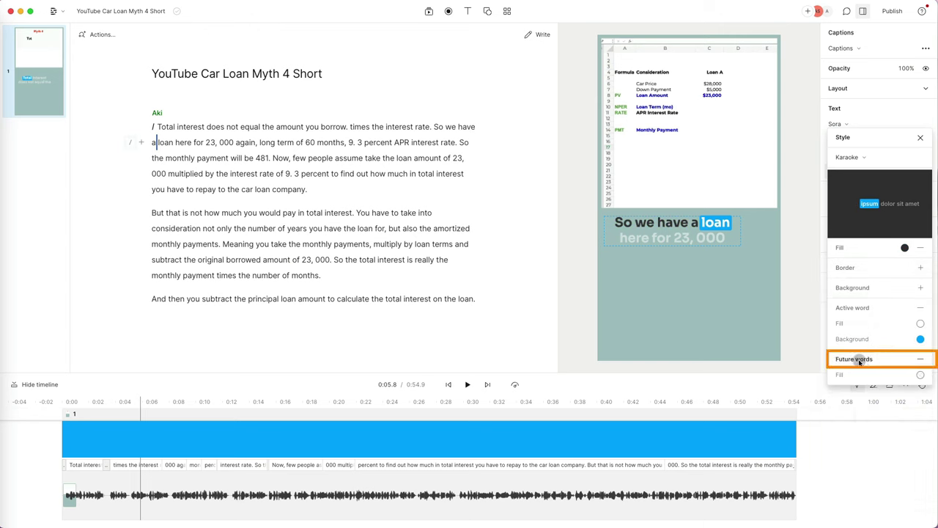
pyautogui.click(920, 375)
pyautogui.click(860, 299)
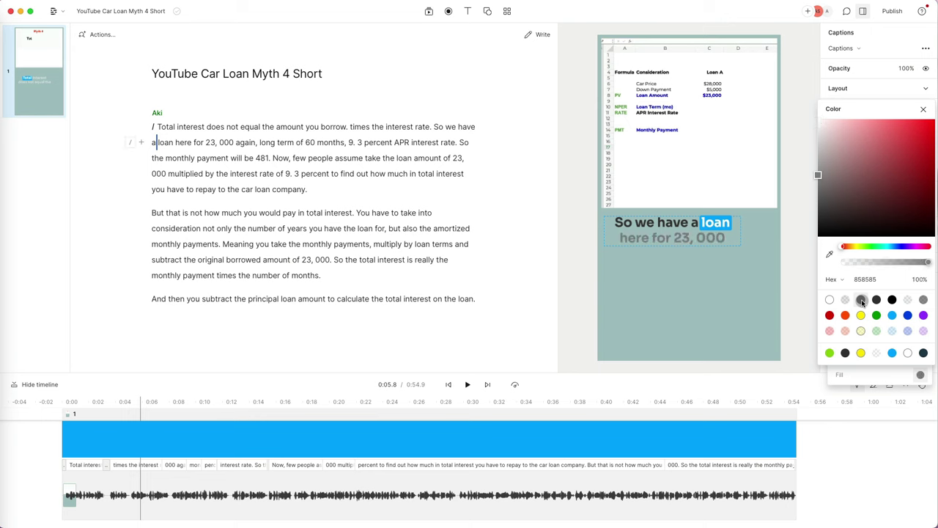
pyautogui.click(826, 188)
pyautogui.click(922, 108)
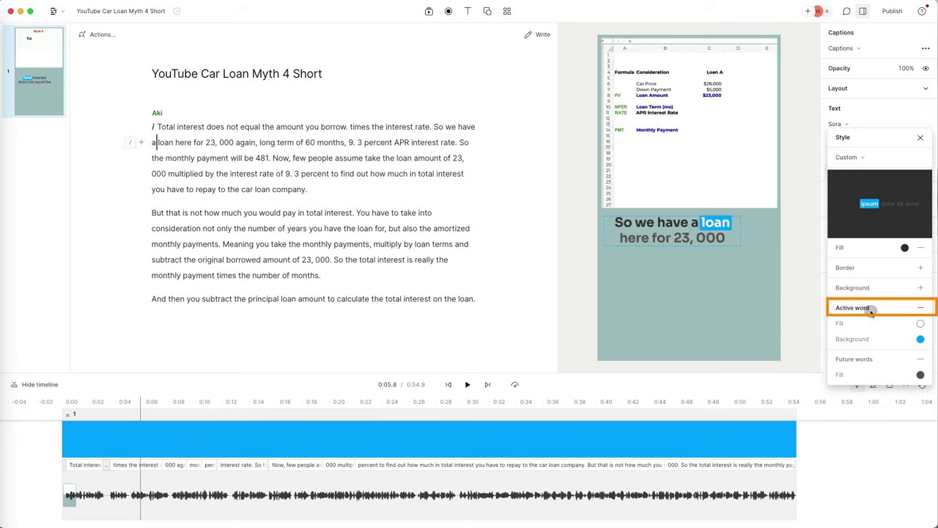
# Adjust the active word's fill, blue highlight and text colour
pyautogui.click(919, 340)
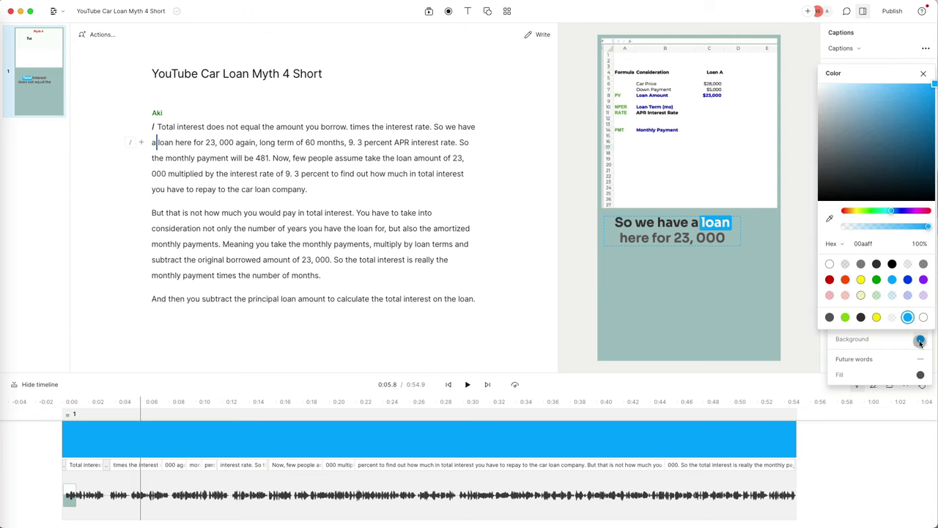
pyautogui.click(920, 340)
pyautogui.click(922, 308)
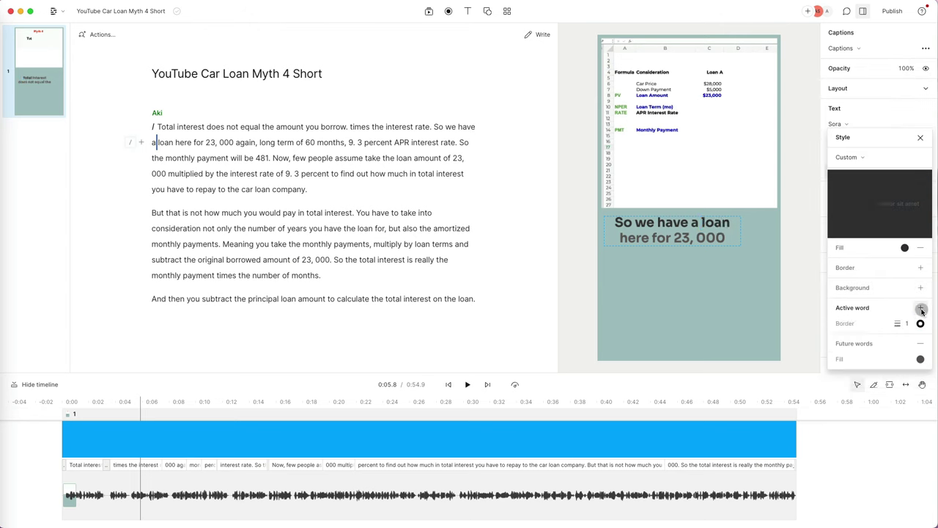
pyautogui.click(922, 309)
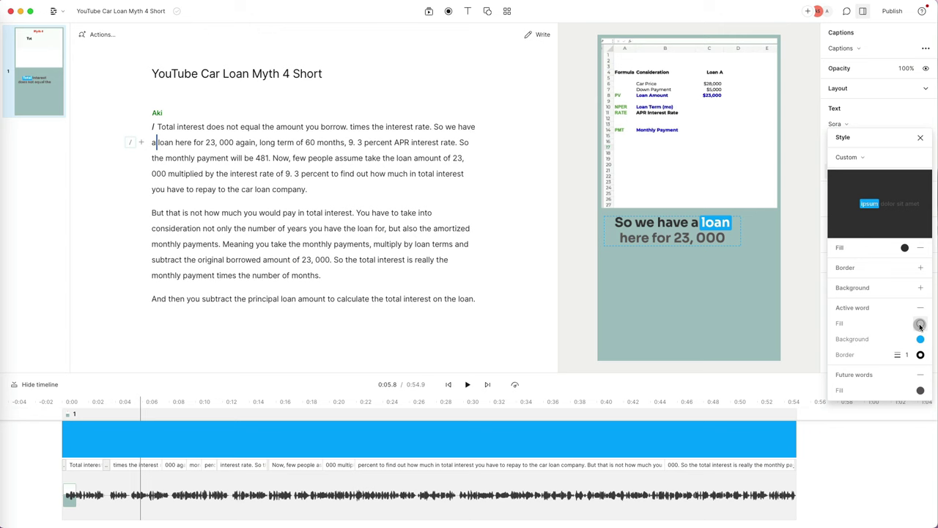
pyautogui.click(920, 324)
pyautogui.click(892, 301)
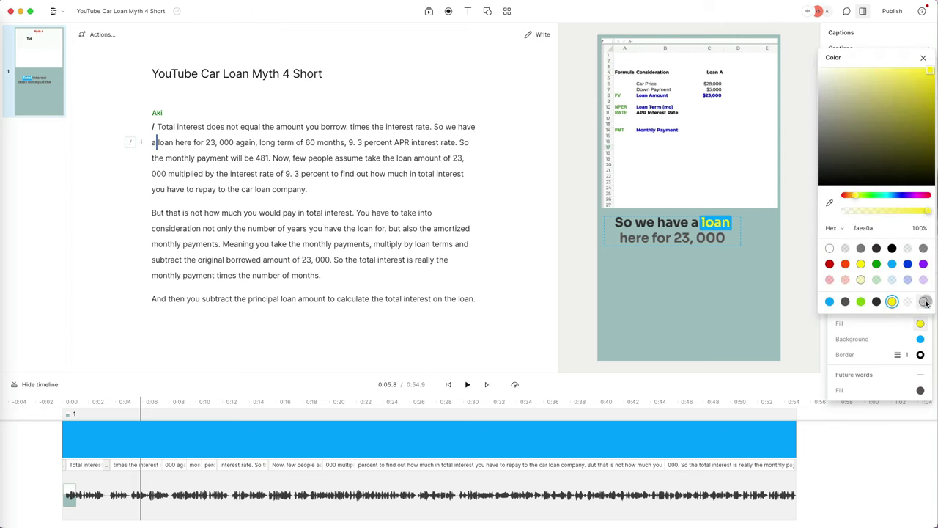
pyautogui.click(926, 302)
pyautogui.click(904, 335)
# Keep the active word's blue highlight with a border width of 1
pyautogui.click(921, 339)
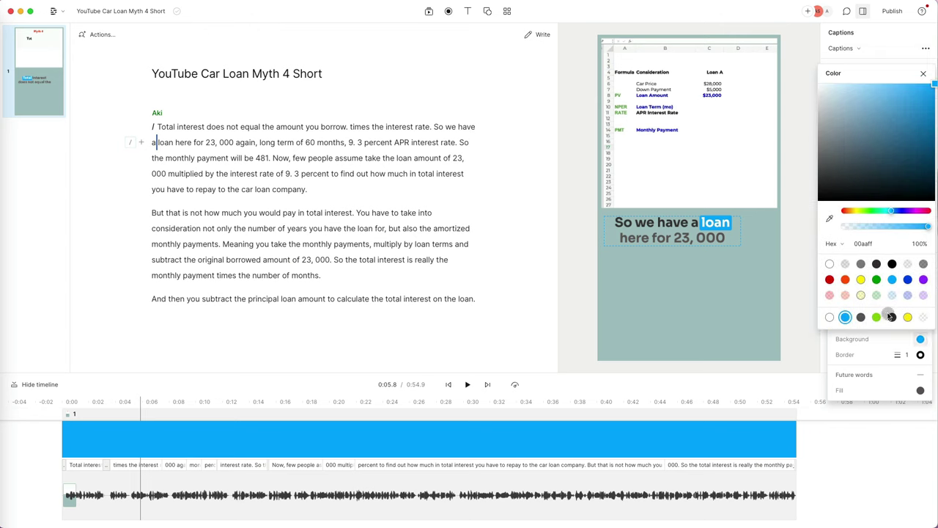
pyautogui.click(899, 356)
pyautogui.click(901, 356)
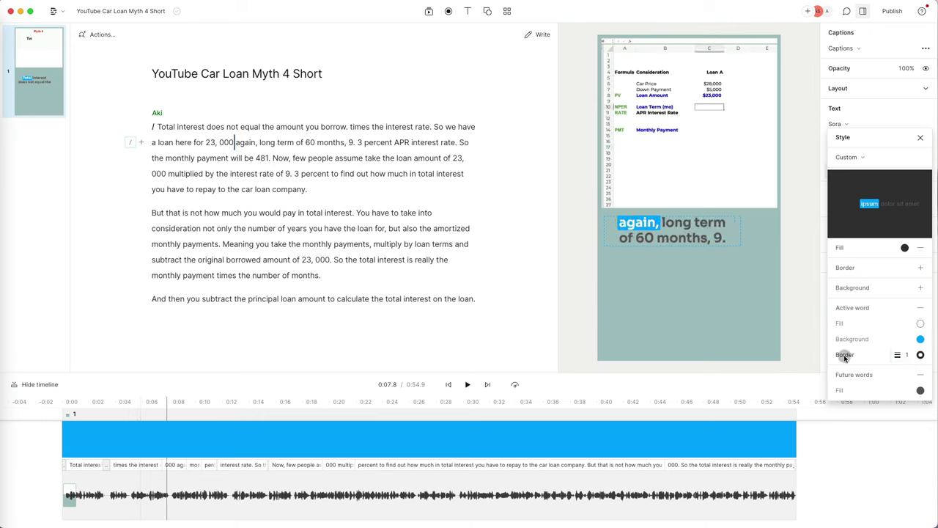
pyautogui.click(903, 355)
pyautogui.write('0')
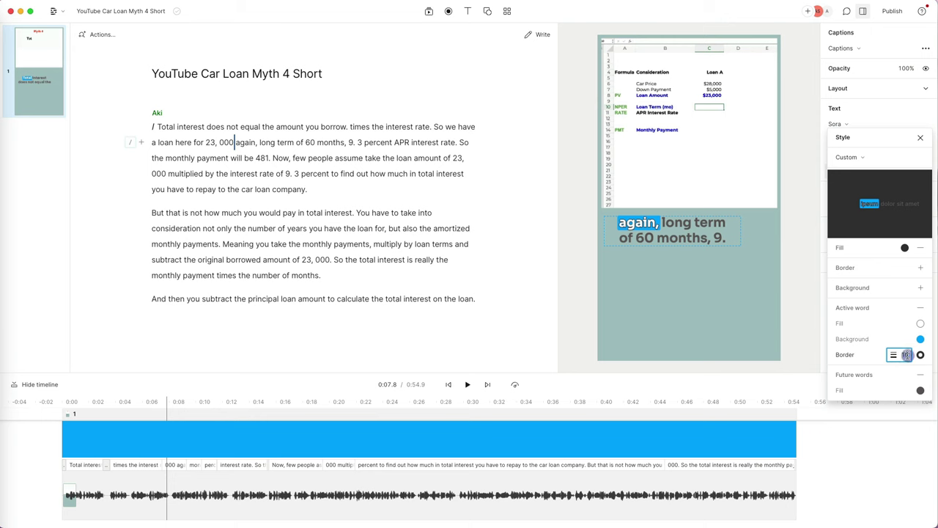
pyautogui.press('BackSpace')
# Make the upcoming caption words white (ffffff), previewing playback before and after
pyautogui.press('space')
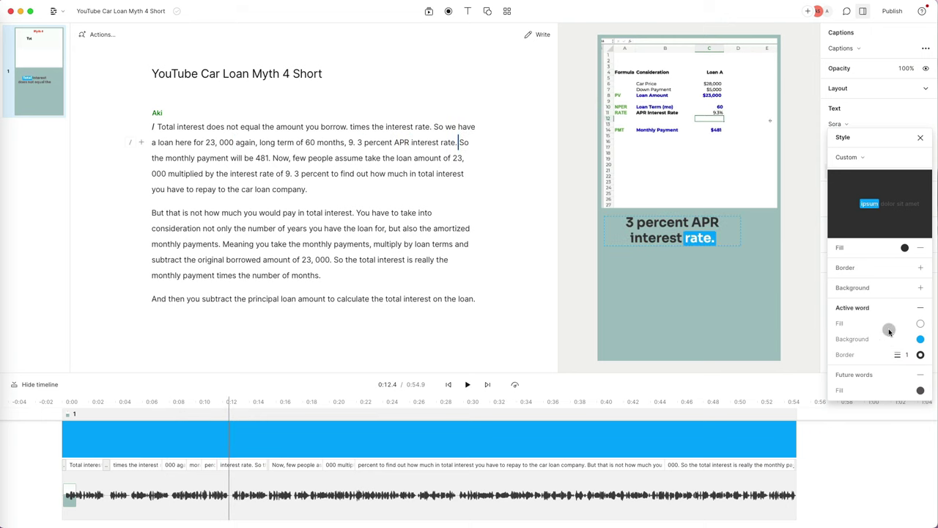
pyautogui.press('space')
pyautogui.click(919, 390)
pyautogui.click(846, 369)
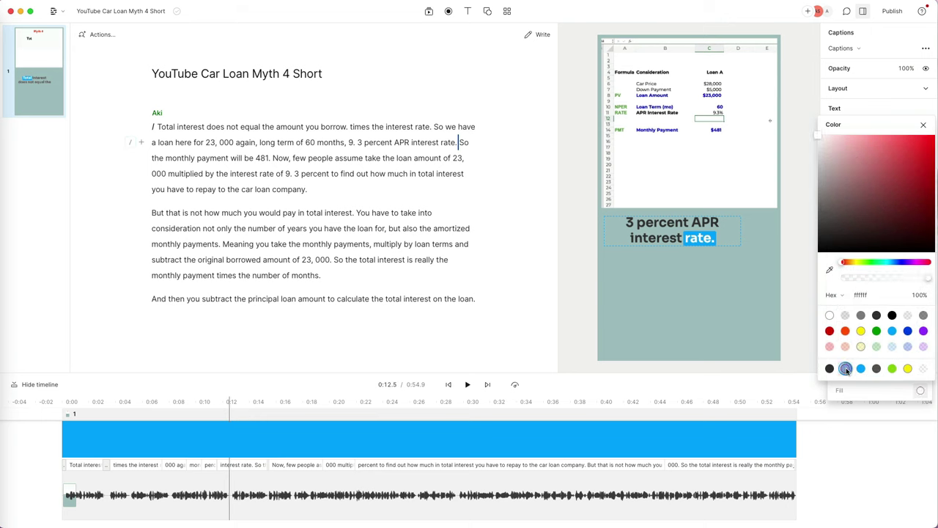
pyautogui.press('space')
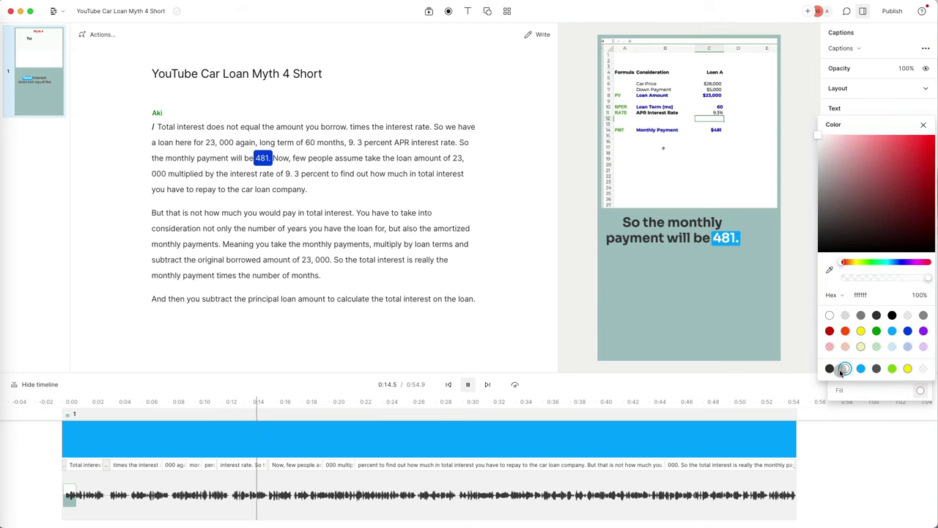
pyautogui.press('space')
# Drag the caption box higher on the frame and replay from near the start
pyautogui.click(922, 124)
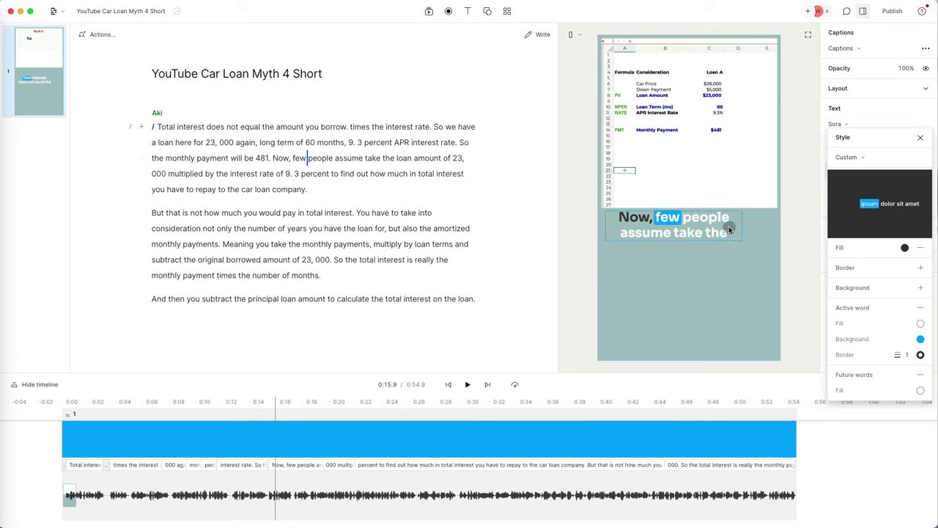
pyautogui.moveTo(728, 233); pyautogui.dragTo(730, 193)
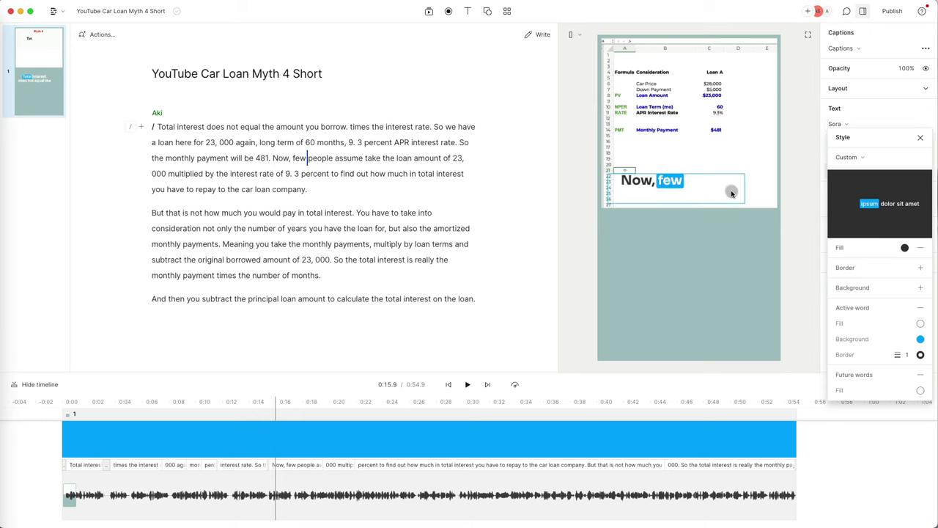
pyautogui.press('space')
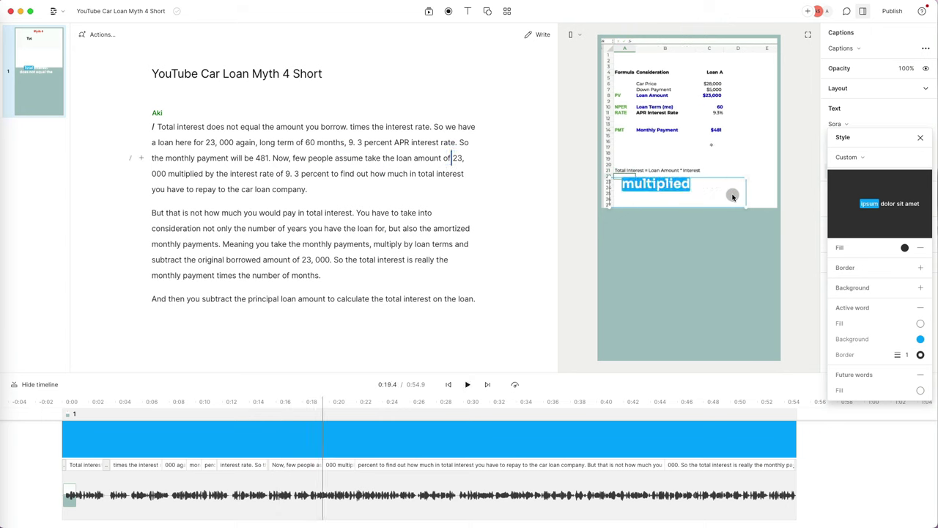
pyautogui.click(156, 408)
pyautogui.moveTo(156, 409); pyautogui.dragTo(86, 403)
pyautogui.press('space')
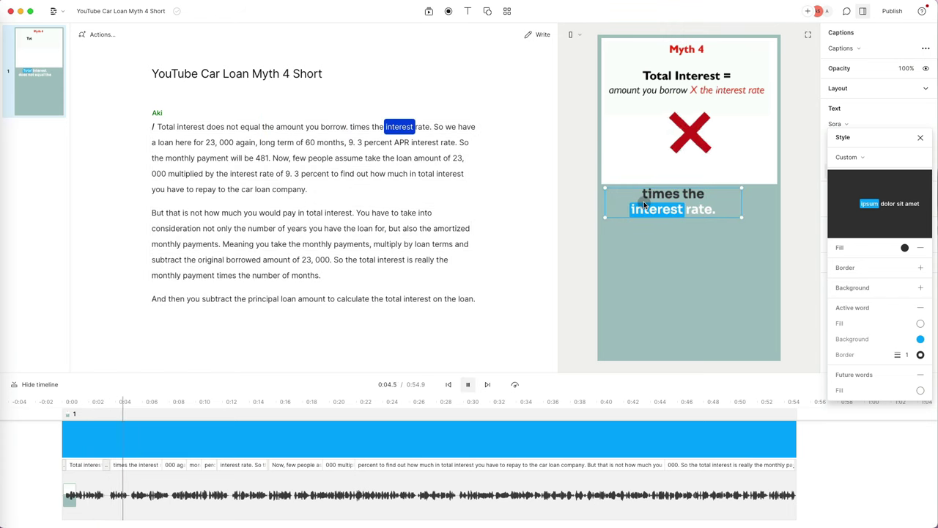
# Split the Captions clip at 0:05.1, right after the word 'rate.'
pyautogui.click(432, 127)
pyautogui.click(433, 127)
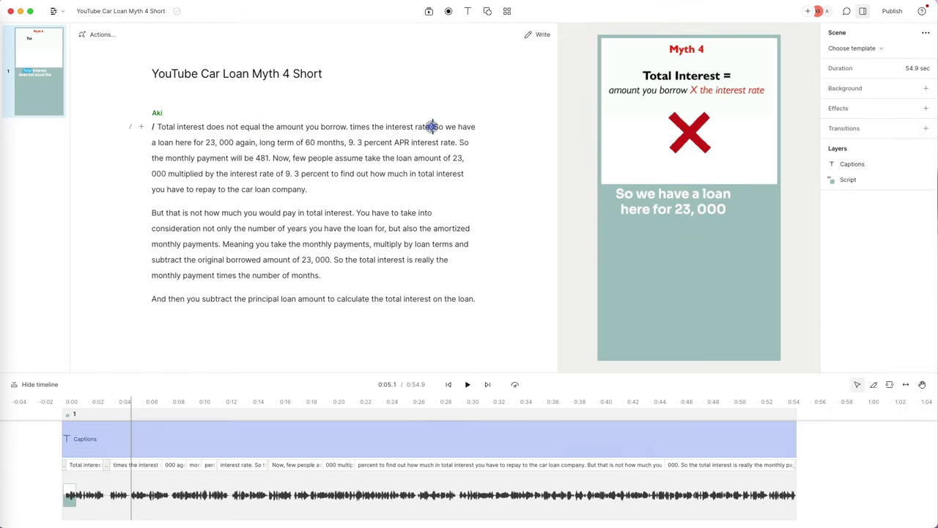
pyautogui.click(140, 436)
pyautogui.click(131, 439)
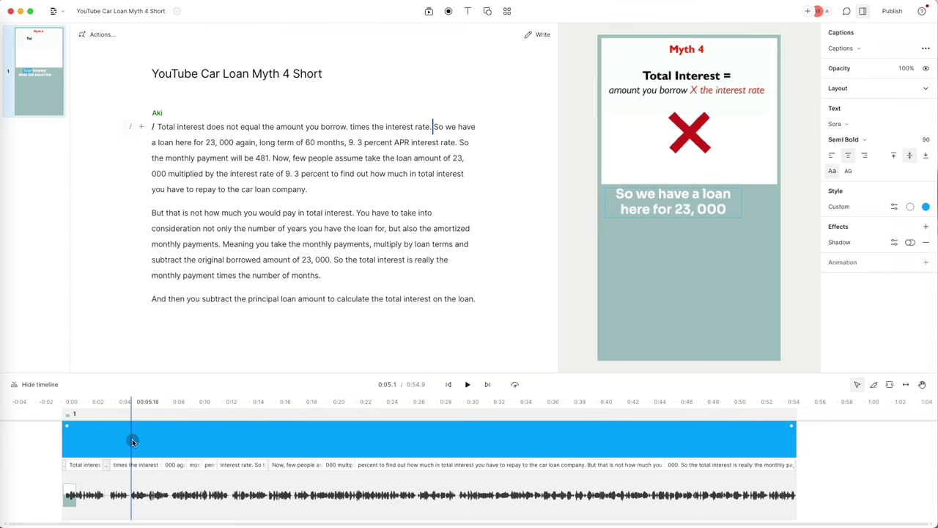
pyautogui.press('s')
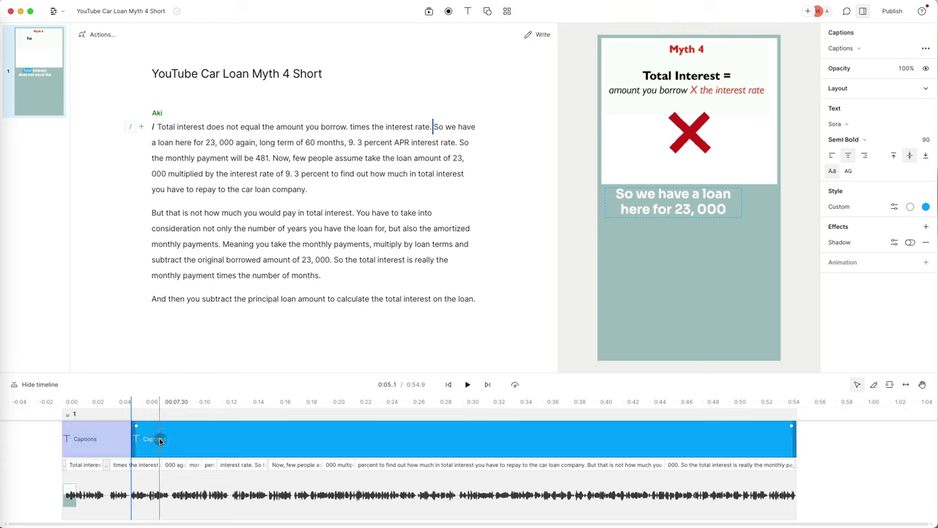
# Lower the second caption slightly and play across the split to check it
pyautogui.click(166, 439)
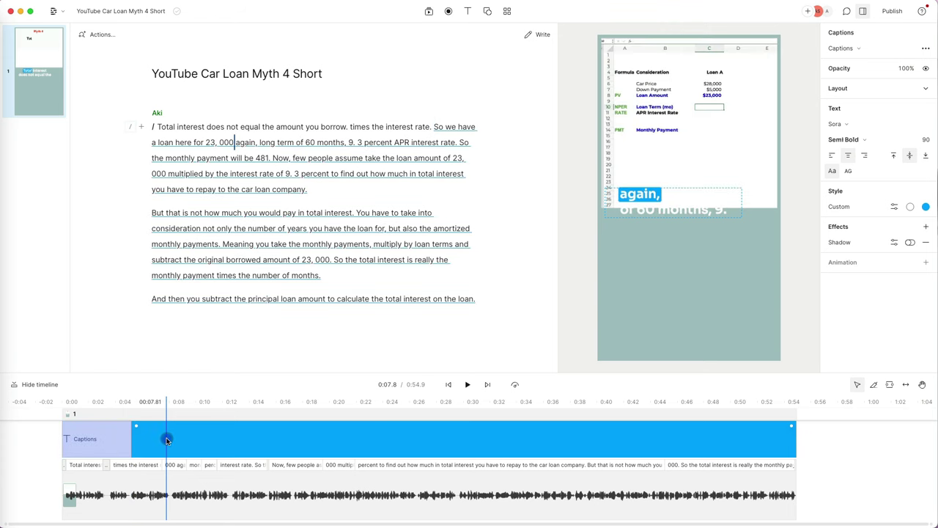
pyautogui.moveTo(632, 210); pyautogui.dragTo(635, 228)
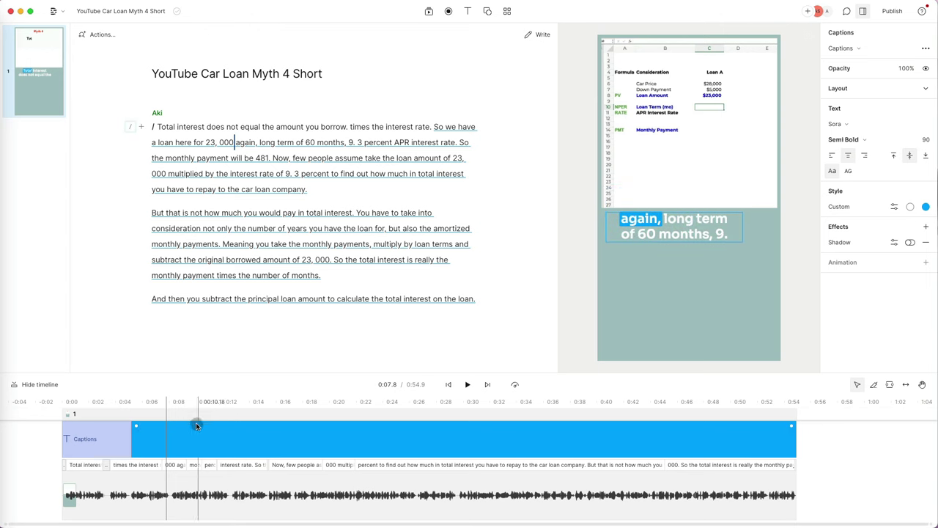
pyautogui.click(116, 415)
pyautogui.press('space')
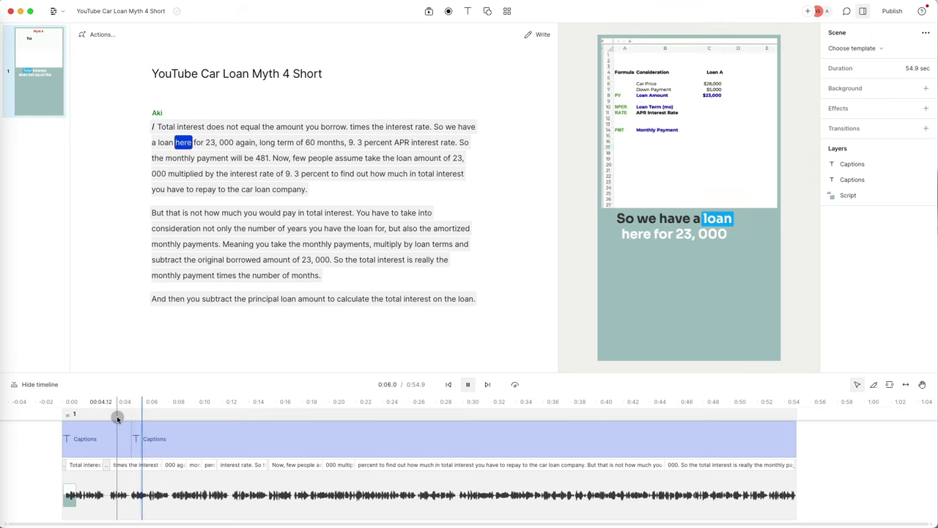
pyautogui.click(642, 235)
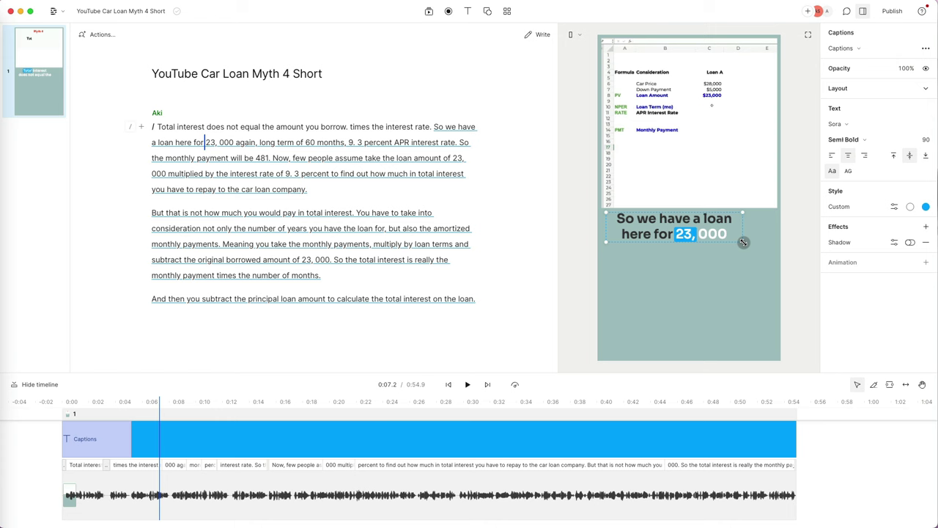
# Resize the caption box to a single-line height and preview it
pyautogui.moveTo(743, 241); pyautogui.dragTo(750, 268)
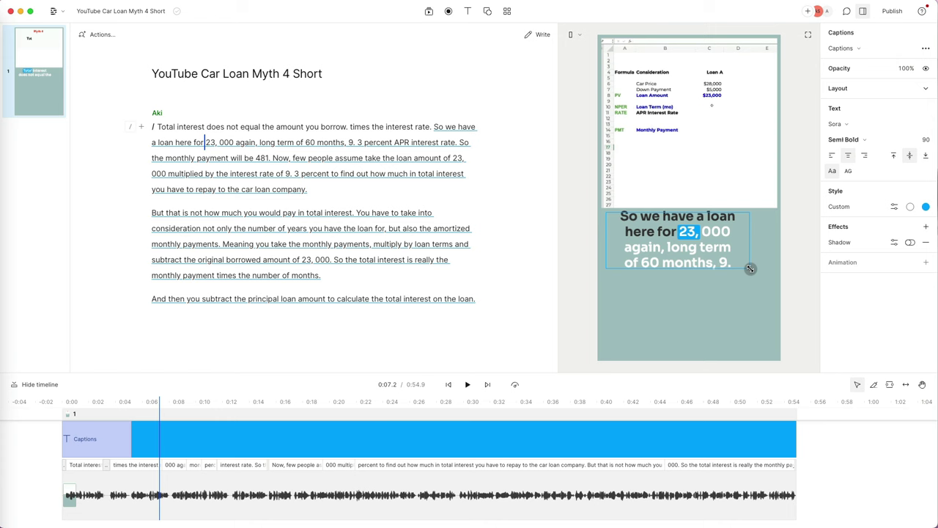
pyautogui.moveTo(750, 268); pyautogui.dragTo(743, 229)
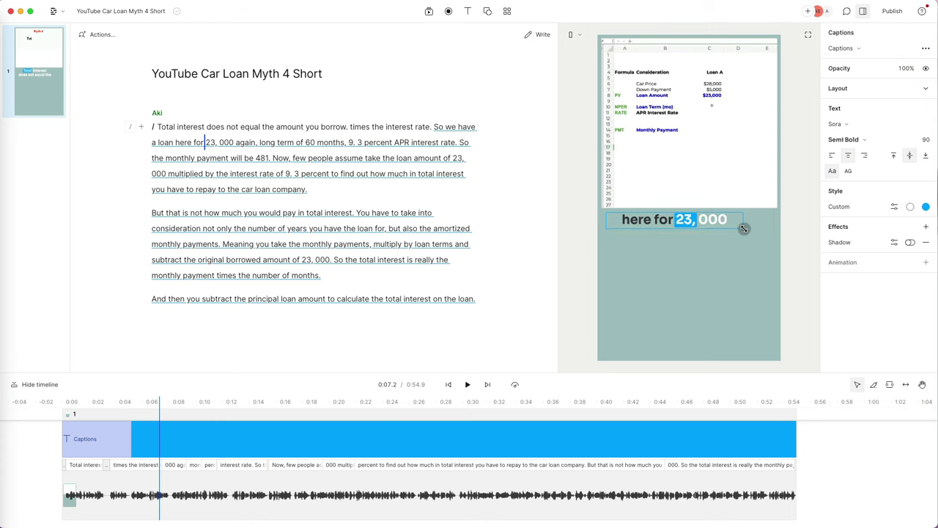
pyautogui.press('space')
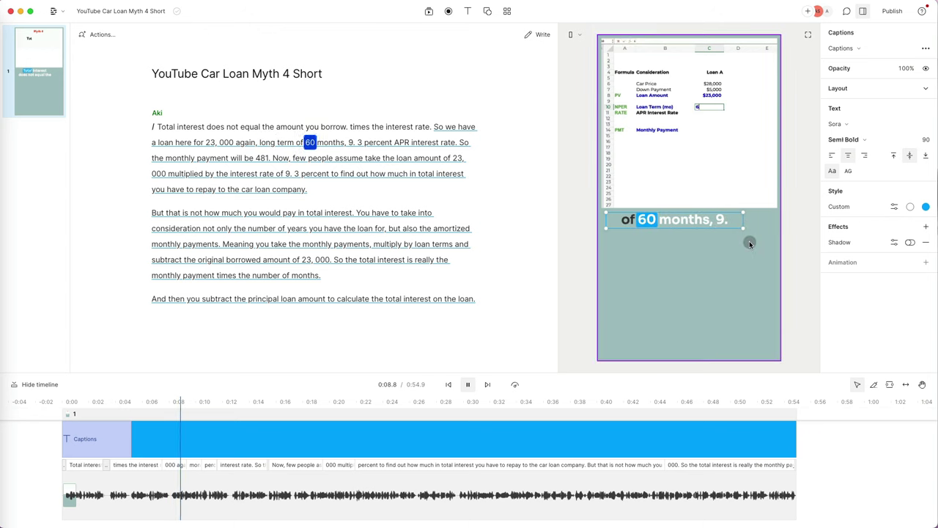
pyautogui.press('space')
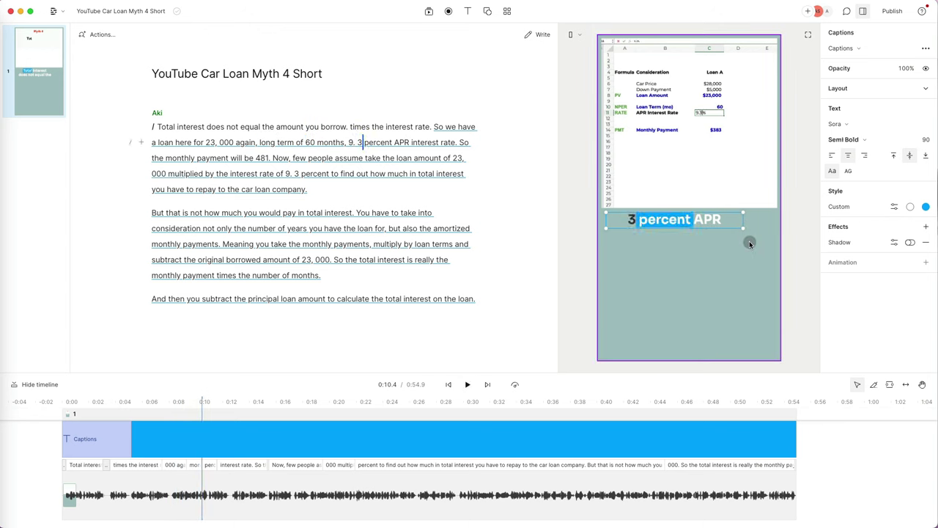
# Set the caption to Medium weight at size 120, centred, in normal case
pyautogui.click(865, 140)
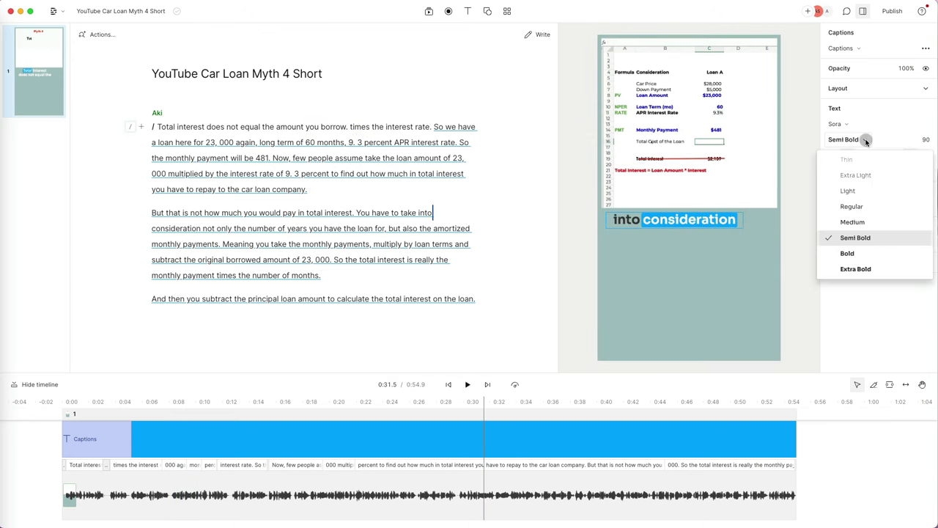
pyautogui.click(863, 221)
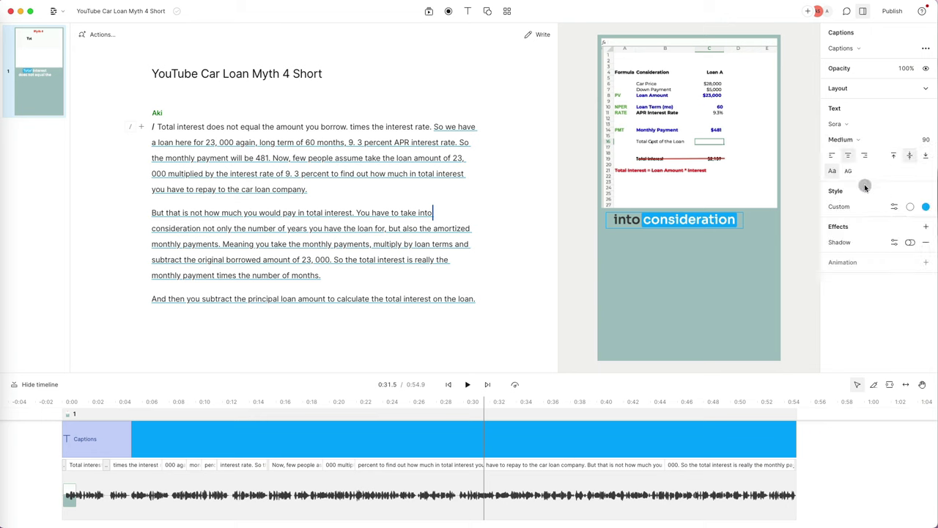
pyautogui.click(925, 139)
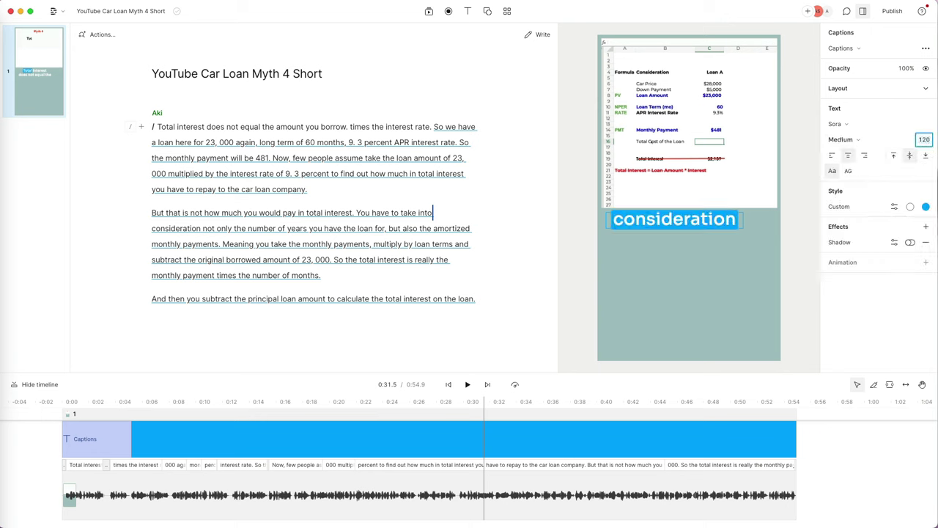
pyautogui.click(848, 156)
pyautogui.click(848, 170)
pyautogui.click(831, 170)
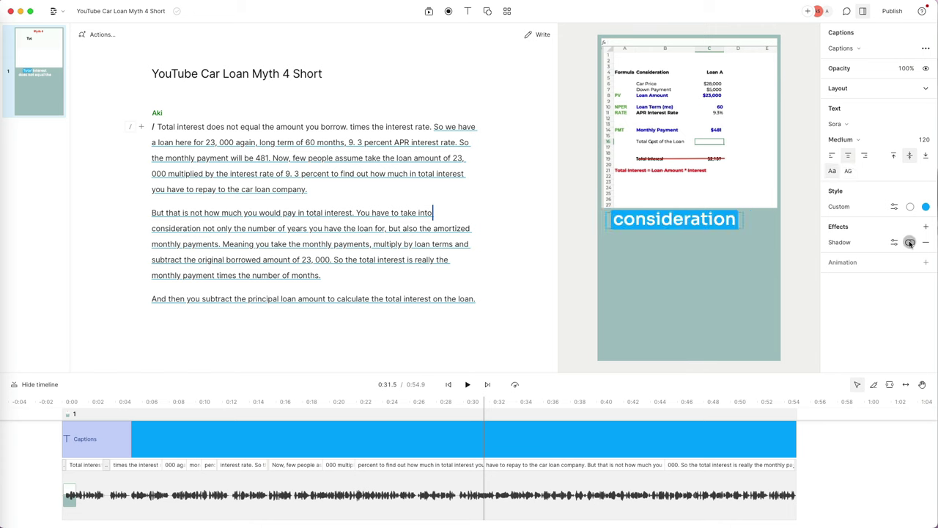